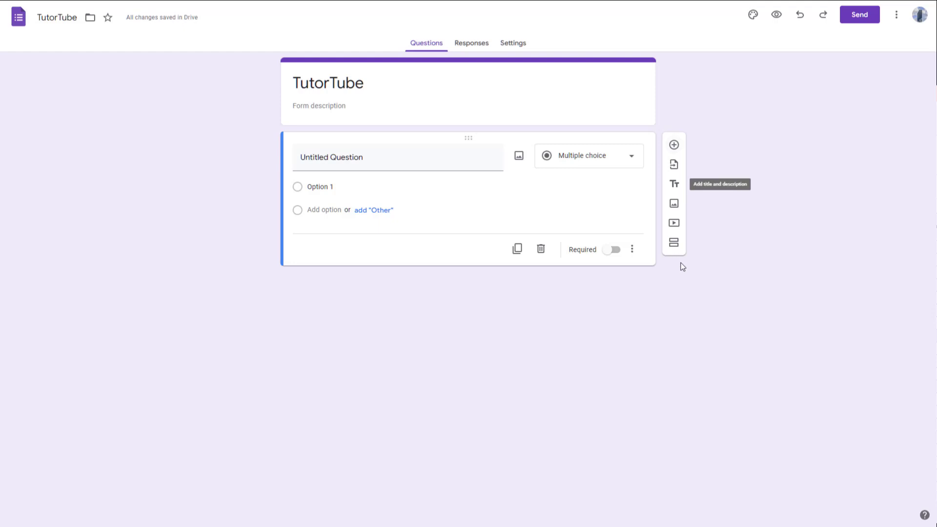
Step: Add a second section and move the untitled question below its header
left_click(674, 245)
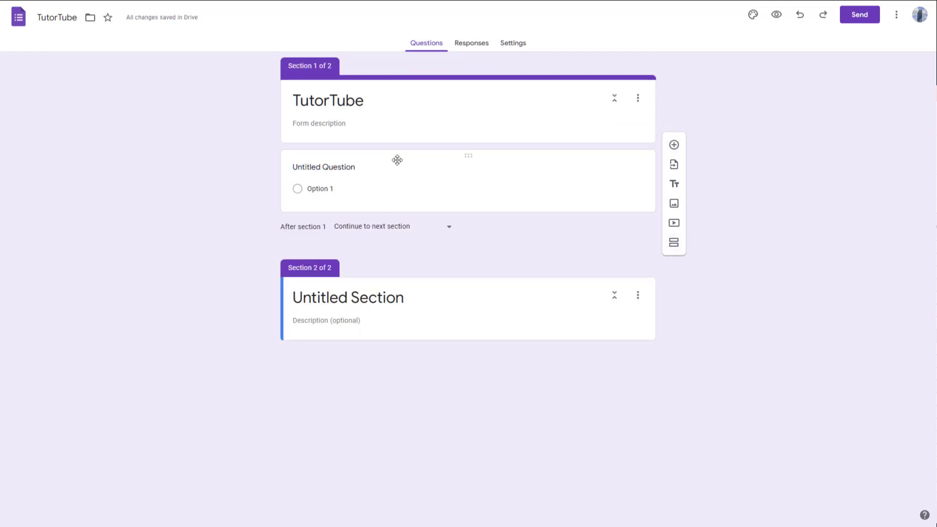
left_click_drag(470, 156, 470, 307)
left_click(462, 159)
left_click_drag(467, 157, 470, 349)
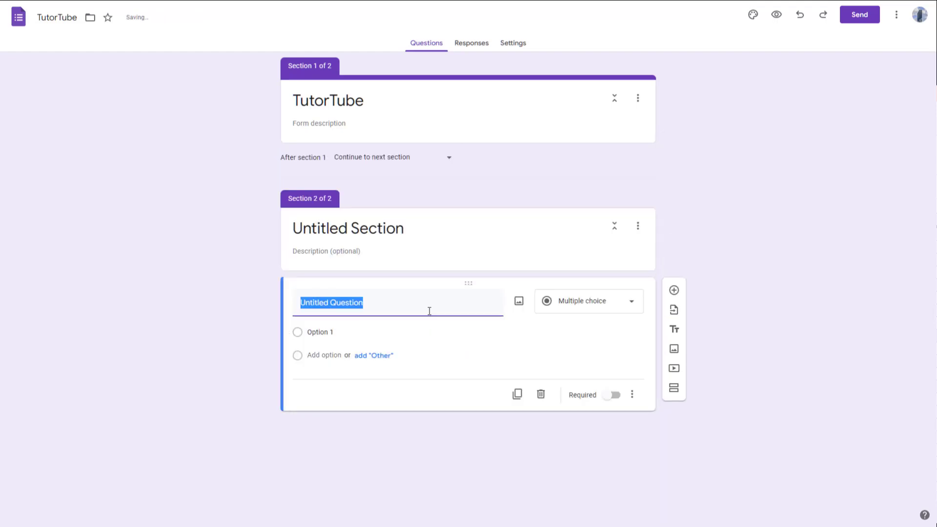
Step: Retitle Section 2 as 'Personal Information'
left_click(377, 228)
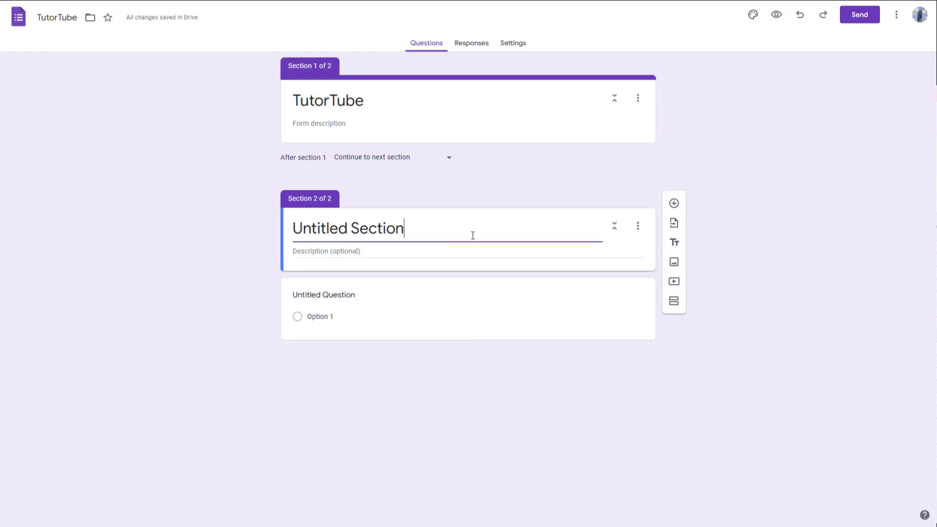
key("ctrl+a")
type("Per")
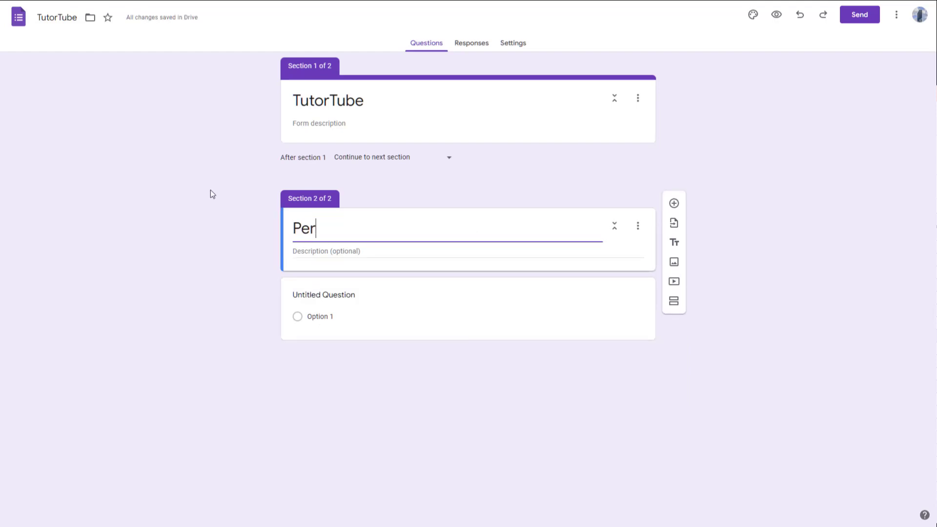
type("sonal Information")
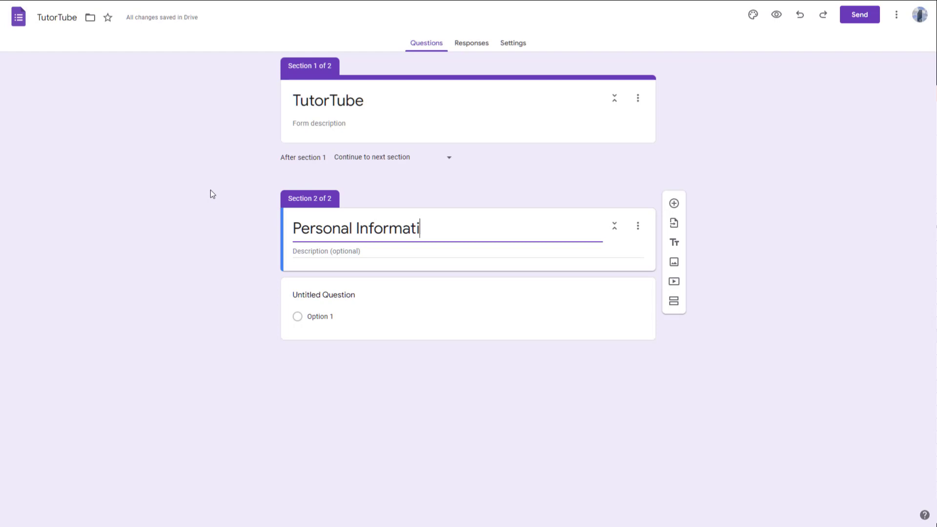
left_click(337, 289)
Step: Title the first question 'Name' and keep it as Short answer
type("Name")
left_click(558, 300)
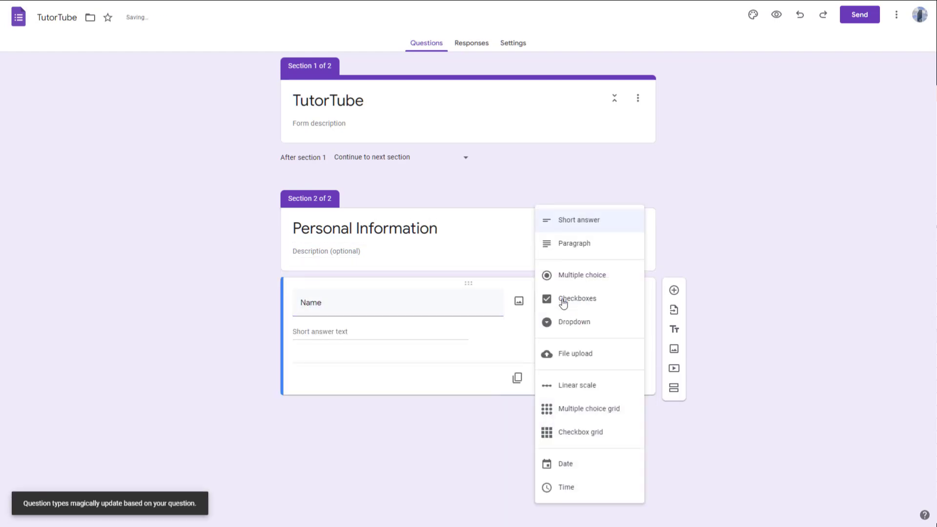
left_click(551, 221)
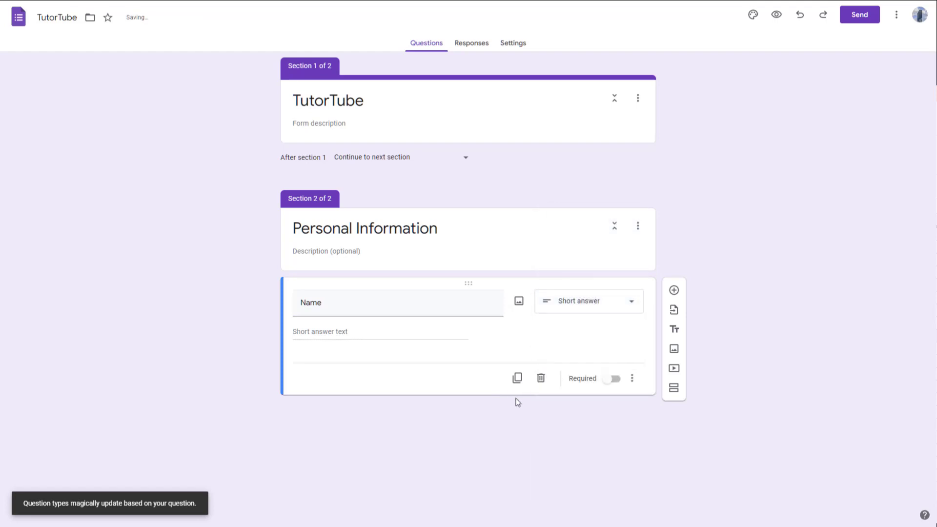
Step: Add a Gender multiple-choice question with Male, Female and Other choices
left_click(674, 290)
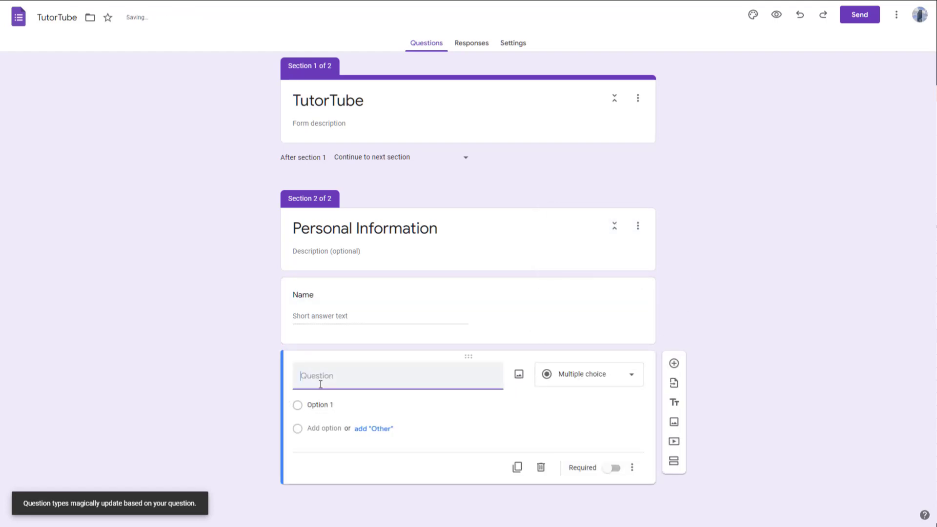
type("G")
left_click(340, 404)
type("Male")
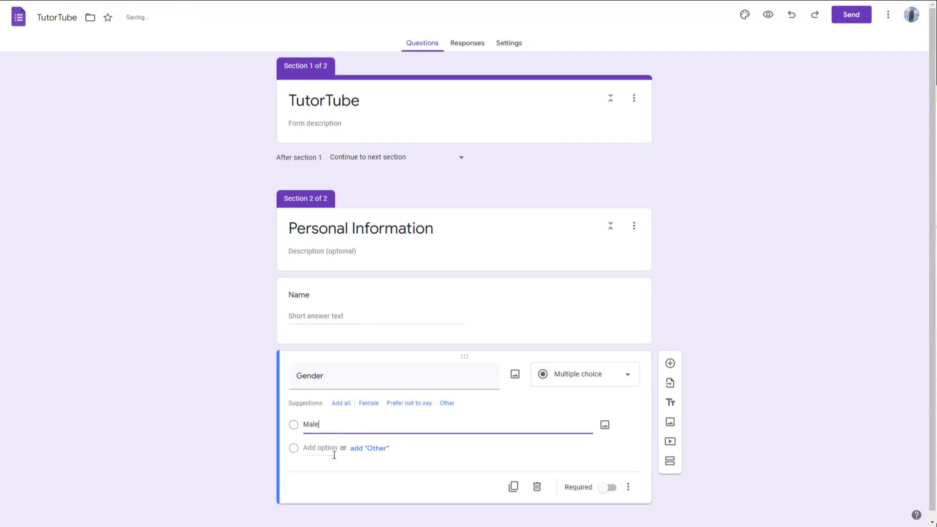
left_click(334, 454)
type("Female")
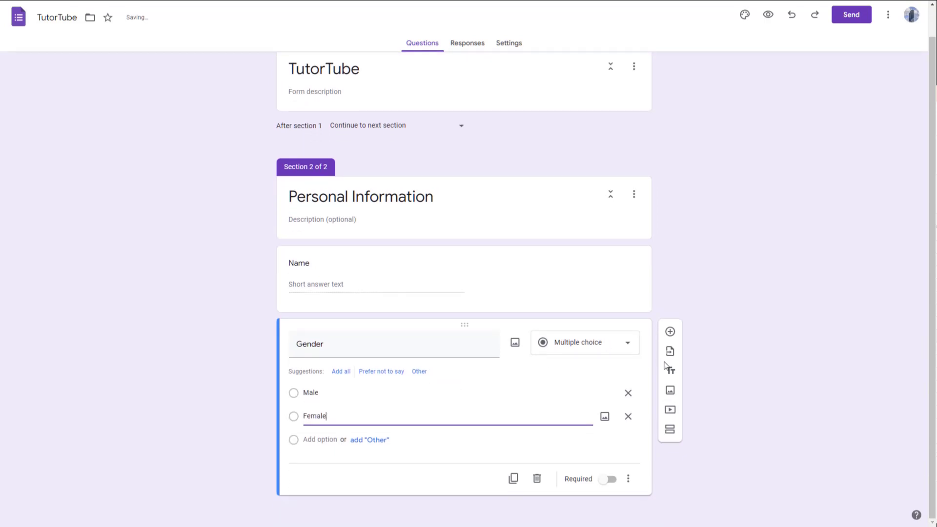
left_click(379, 440)
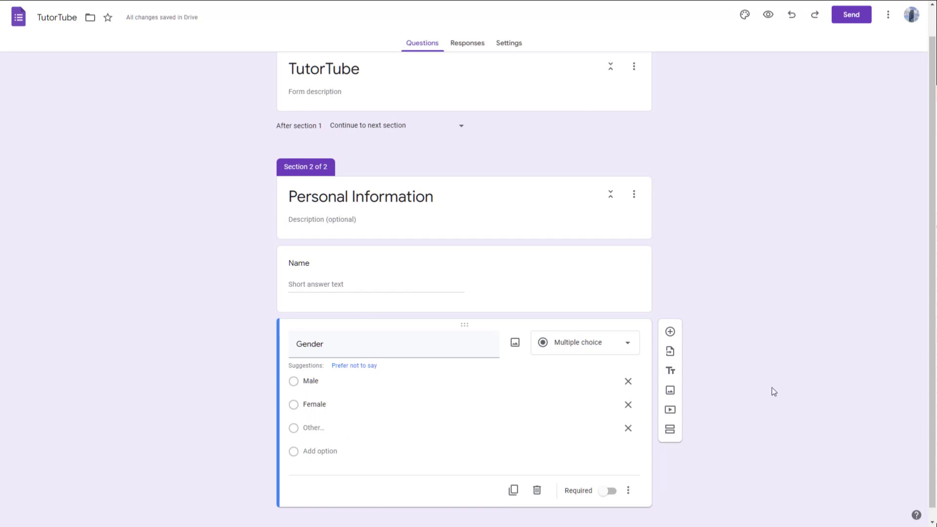
Step: Add an Address question with Paragraph answers, then add a third section
left_click(672, 334)
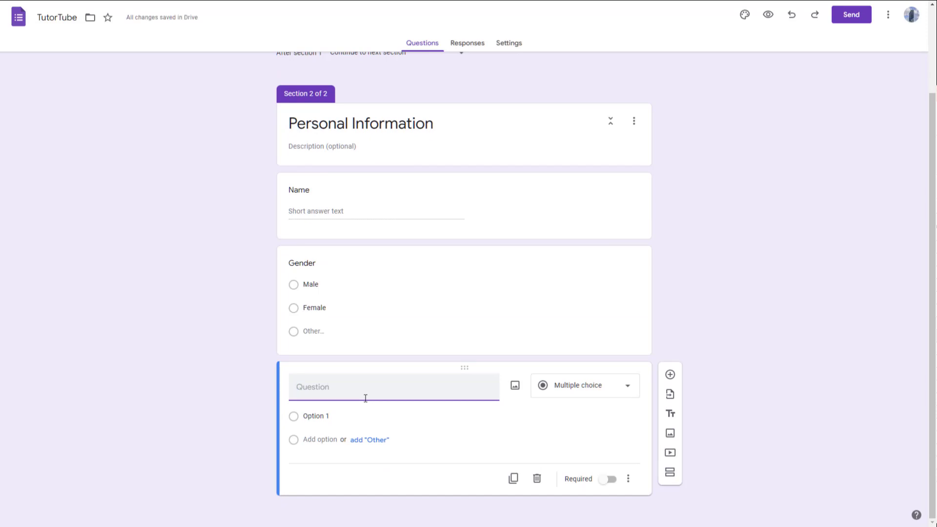
type("Address")
left_click(587, 390)
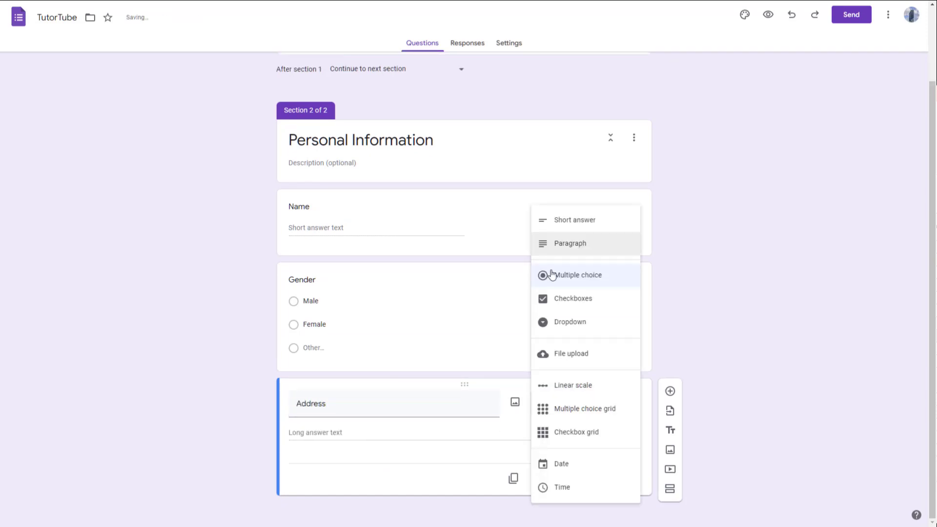
left_click(566, 249)
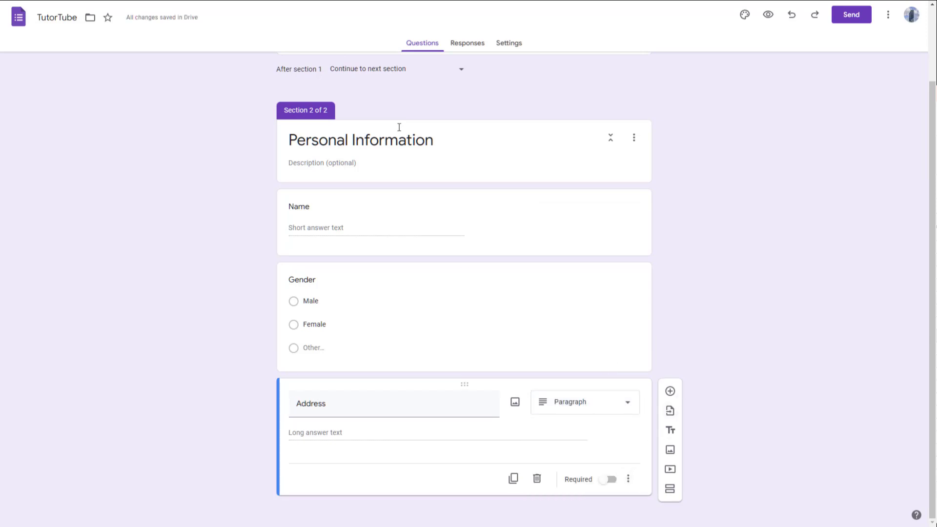
scroll(480, 190, "up", 2)
scroll(613, 240, "down", 2)
left_click(670, 489)
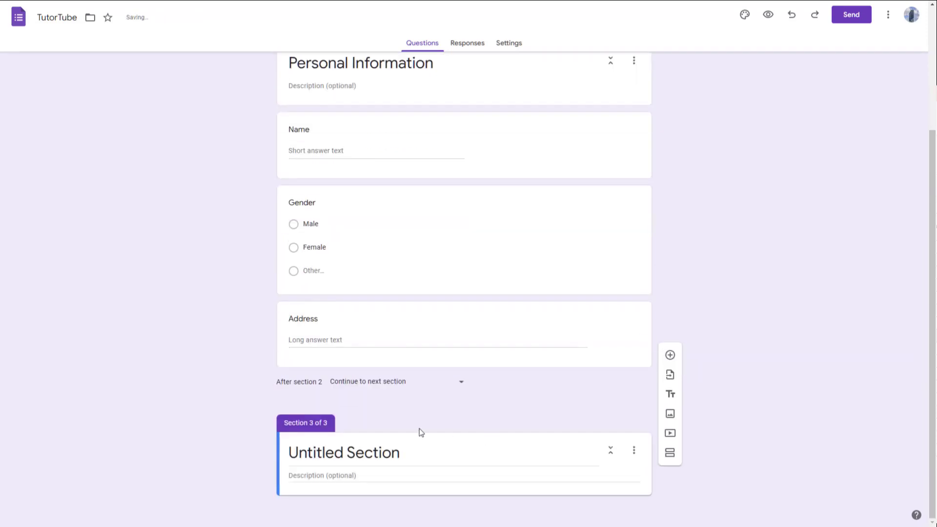
Step: Title the third section 'Opinion'
left_click(382, 459)
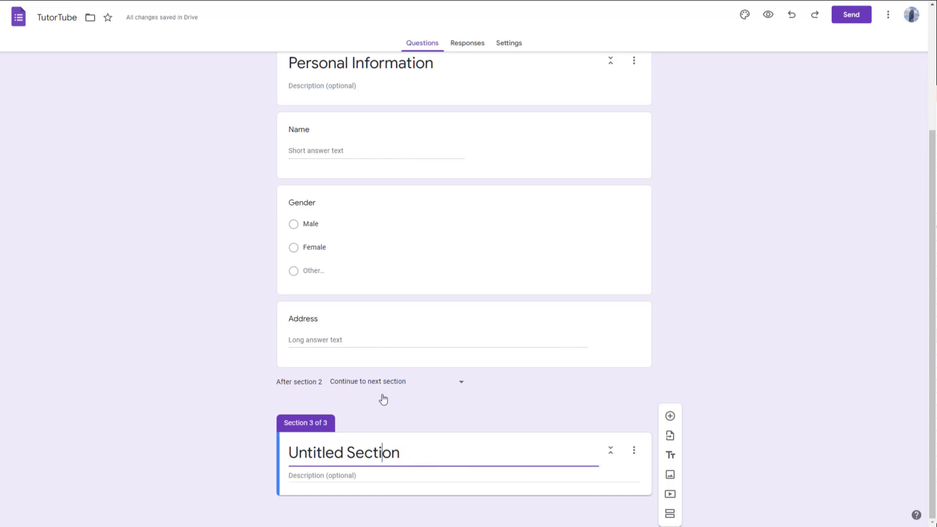
left_click_drag(414, 452, 248, 463)
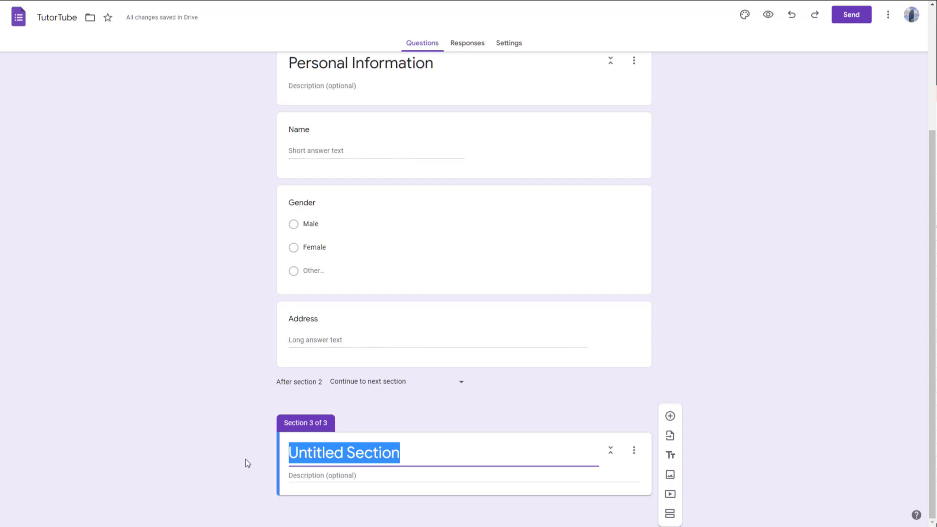
type("PO")
key("BackSpace")
key("BackSpace")
type("Opinion")
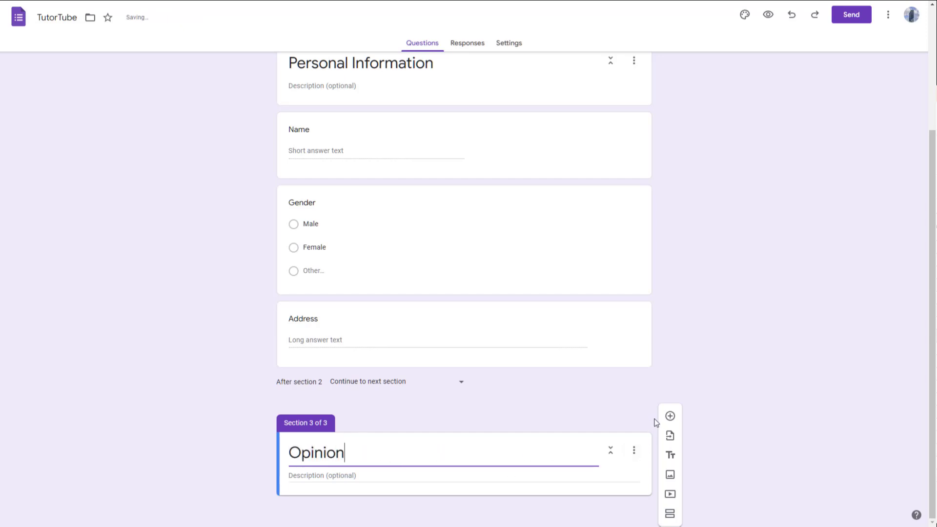
Step: Add multiple-choice 'Do you agree that Google Forms is a powerful tool?' with Yes/No, then add section 4
left_click(669, 417)
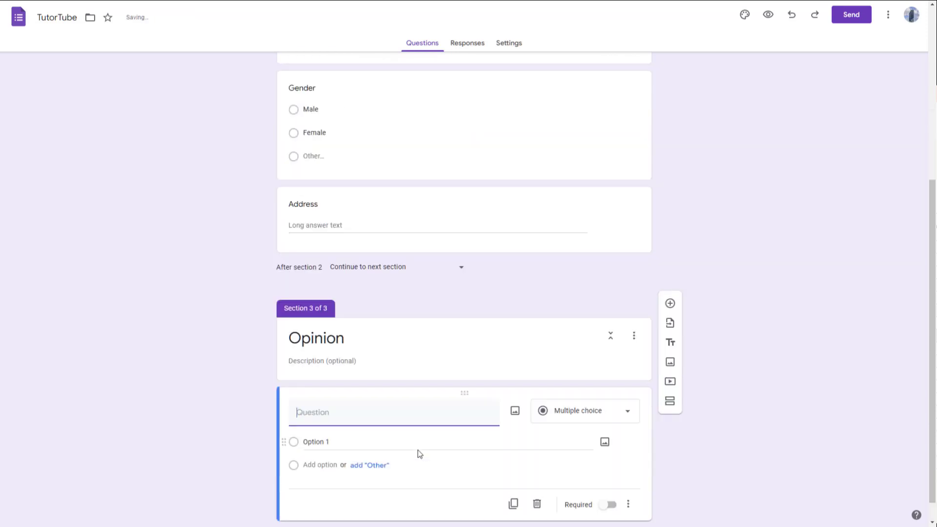
left_click(607, 387)
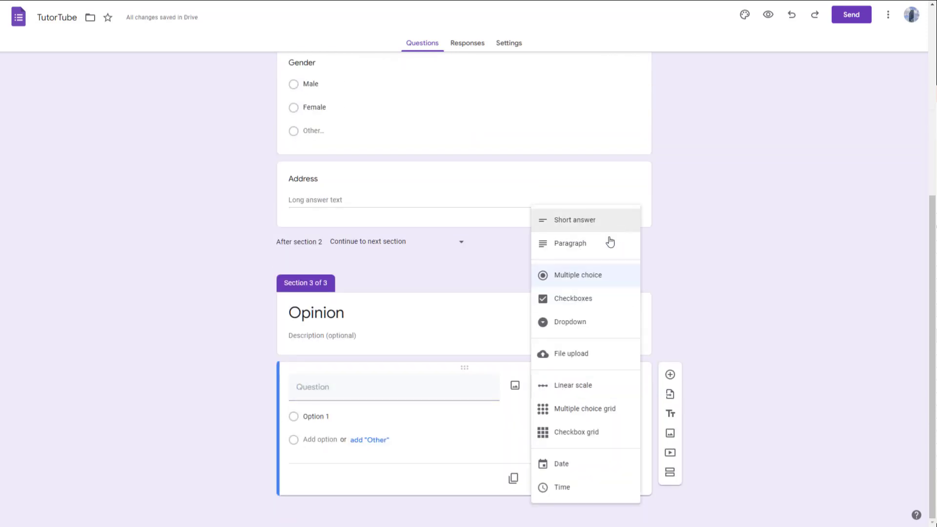
left_click(583, 276)
left_click(341, 392)
left_click(354, 417)
type("Yes")
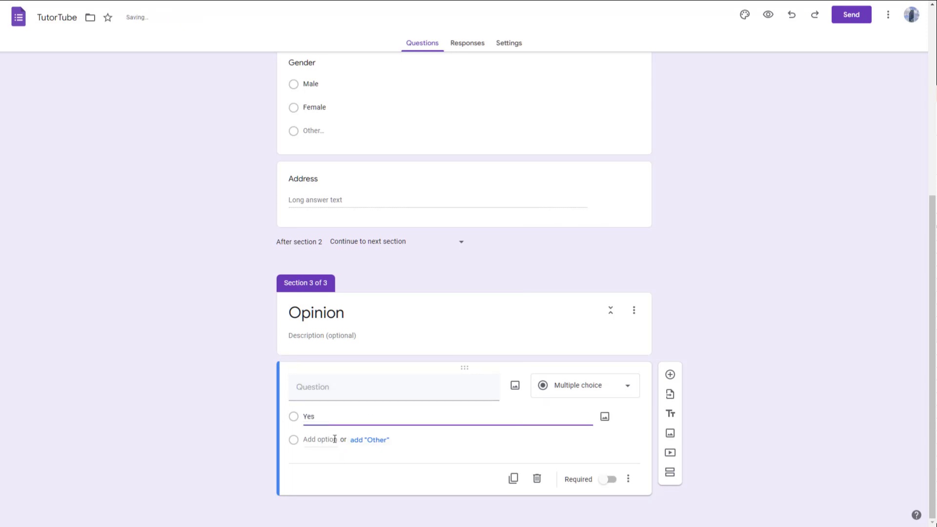
left_click(332, 439)
type("No")
left_click(361, 393)
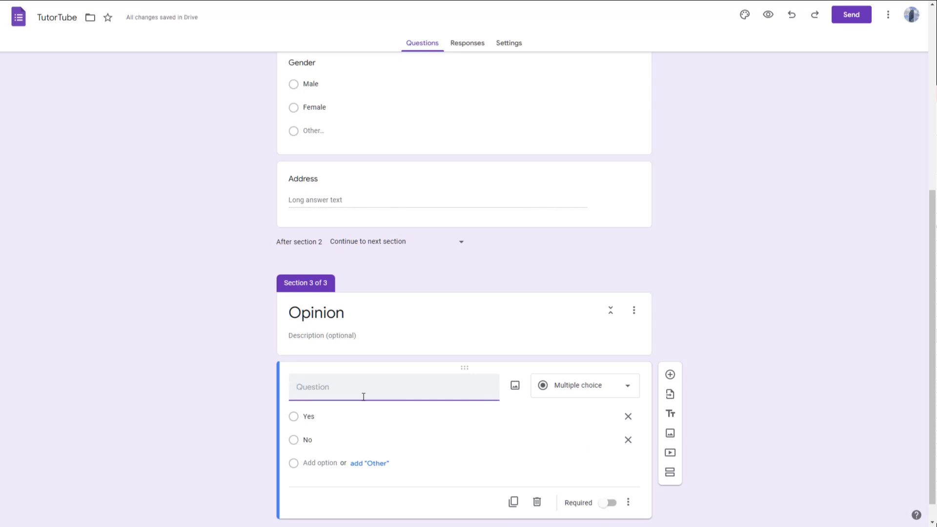
type("Do you agree that Google Forms is a powerf")
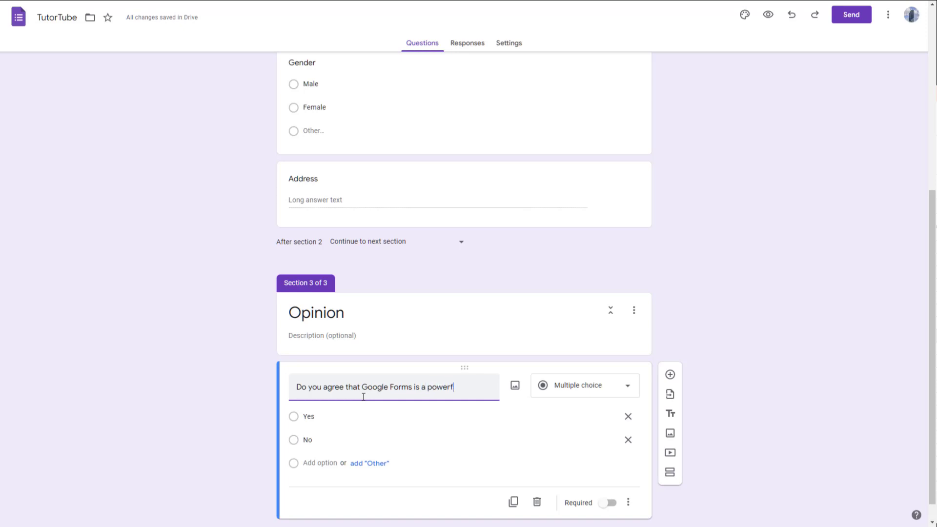
type("?")
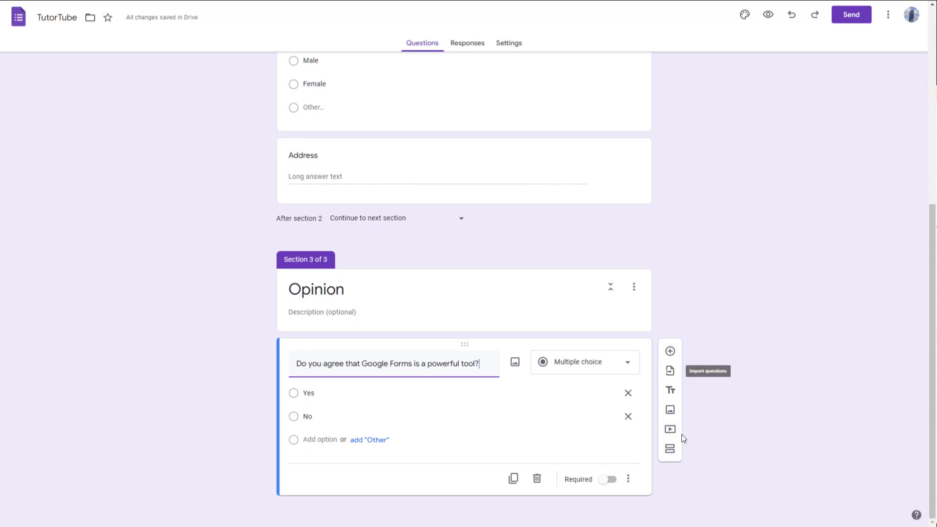
left_click(669, 449)
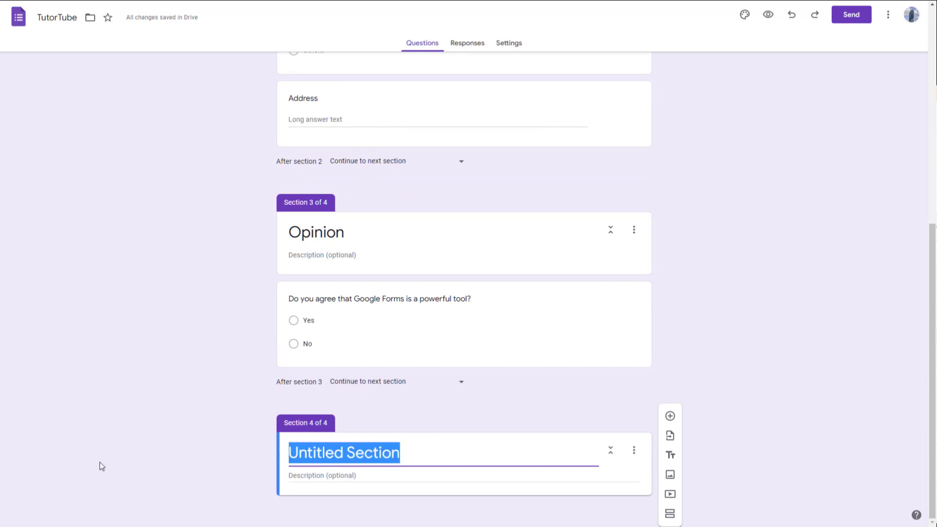
Step: Title section 4 'Contact Details' and add a short-answer Phone Number question
type("Con")
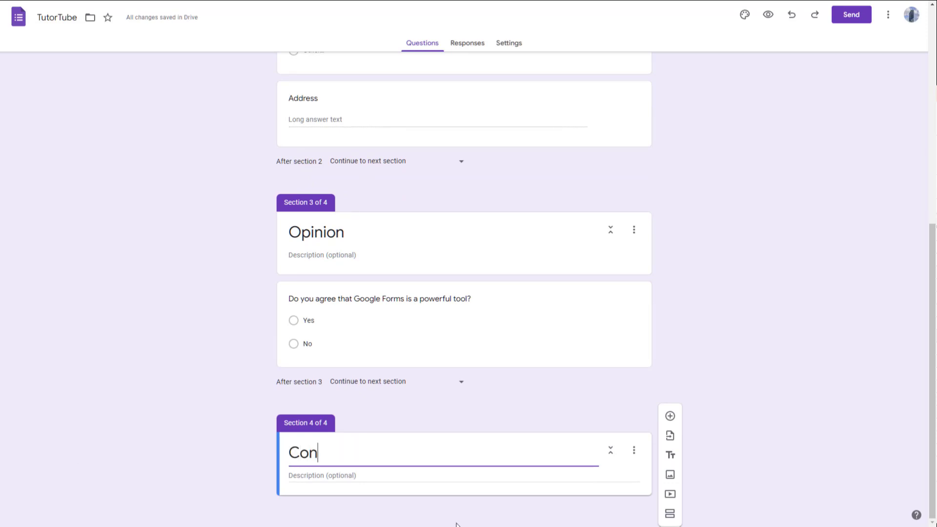
type("tact Details")
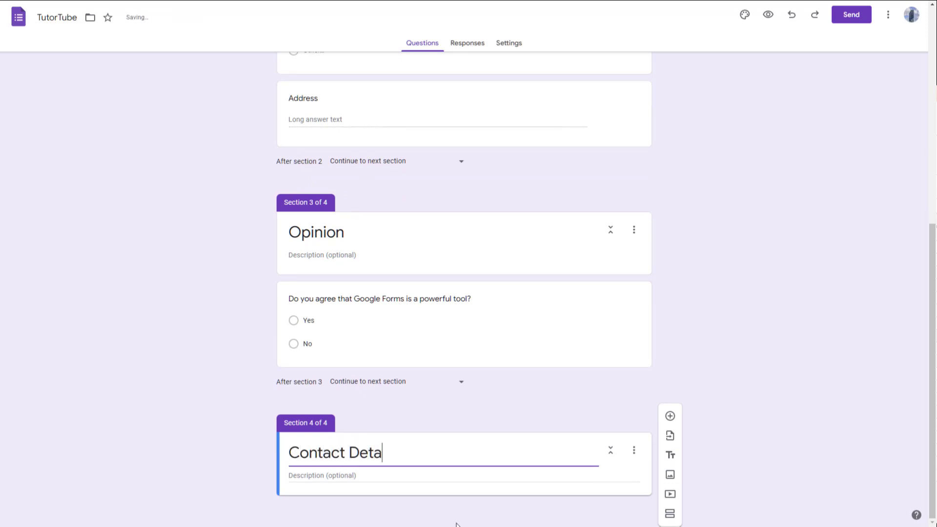
left_click(670, 416)
left_click(575, 387)
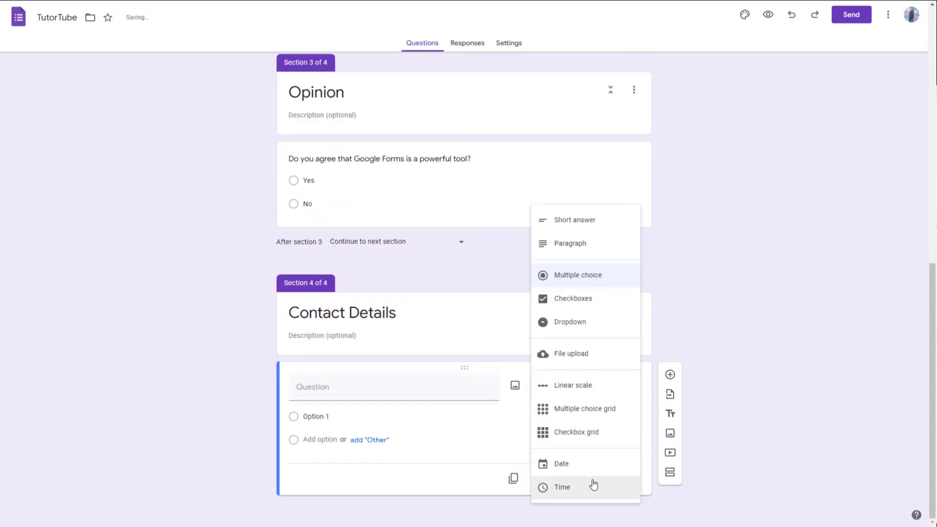
left_click(574, 220)
left_click(349, 406)
type("Phone Number")
Step: Add a short-answer Email Address question and open the form preview
left_click(670, 391)
type("Ema")
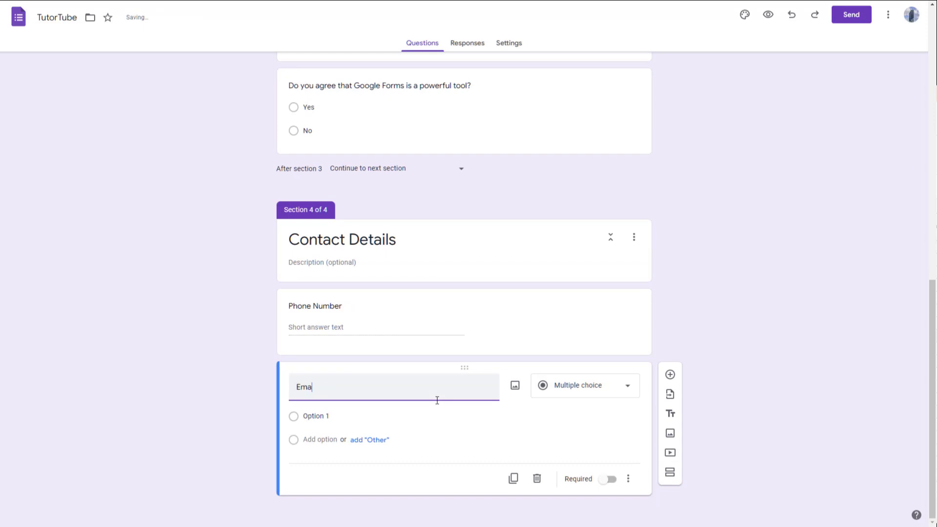
type("il Address")
left_click(605, 396)
left_click(602, 226)
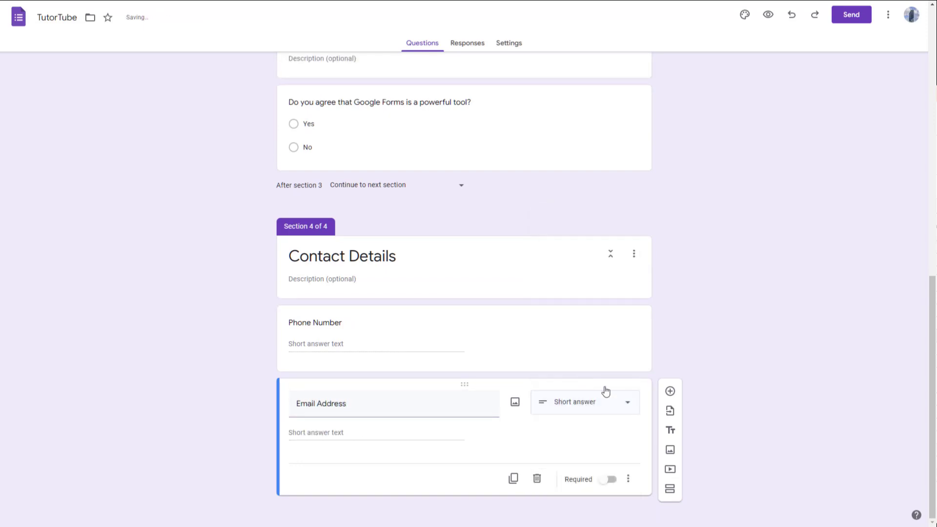
scroll(731, 413, "up", 6)
scroll(730, 413, "up", 5)
scroll(728, 412, "down", 11)
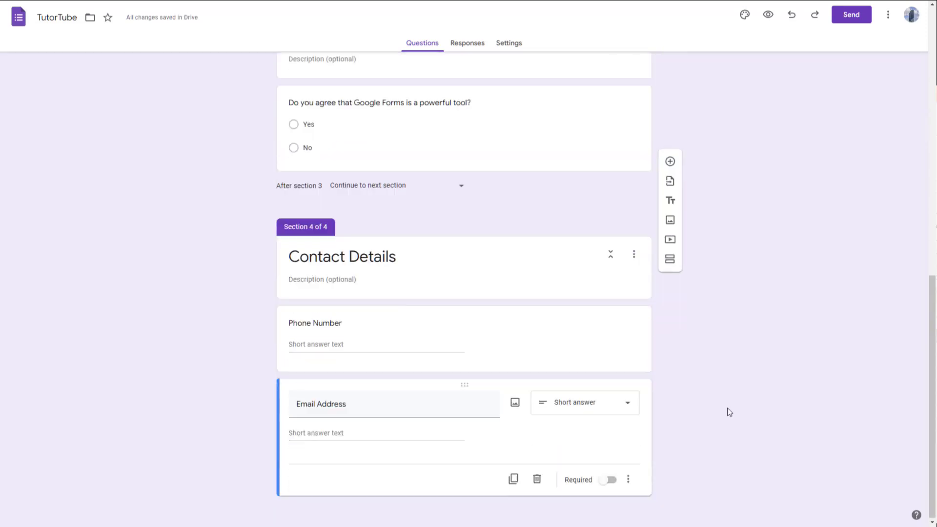
scroll(503, 340, "up", 5)
scroll(503, 340, "up", 4)
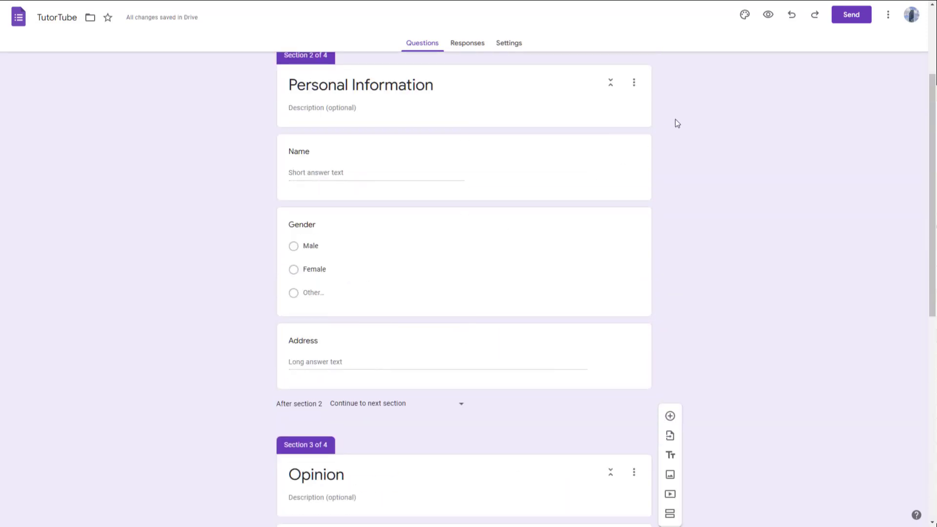
left_click(768, 15)
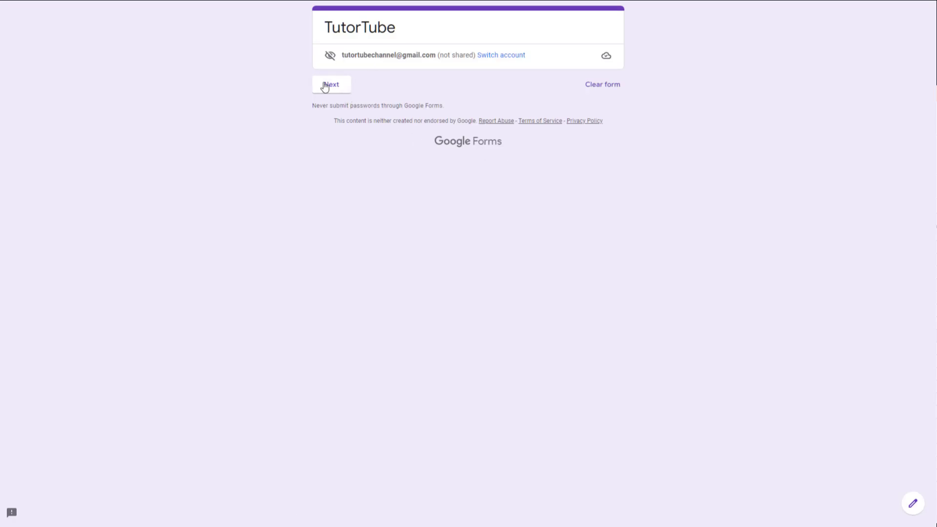
Step: Page through Personal Information, Opinion and Contact Details, submit a blank response, and start another
left_click(337, 86)
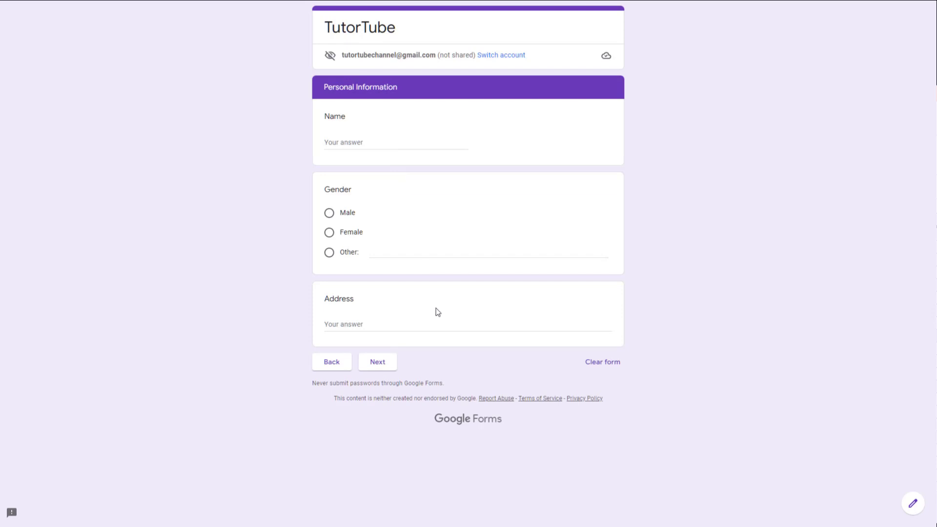
left_click(370, 369)
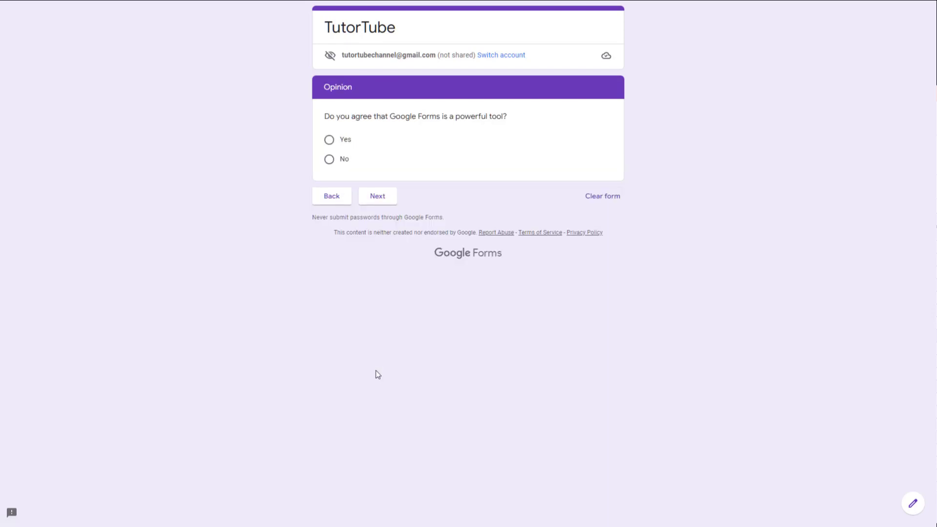
left_click(382, 207)
left_click(382, 254)
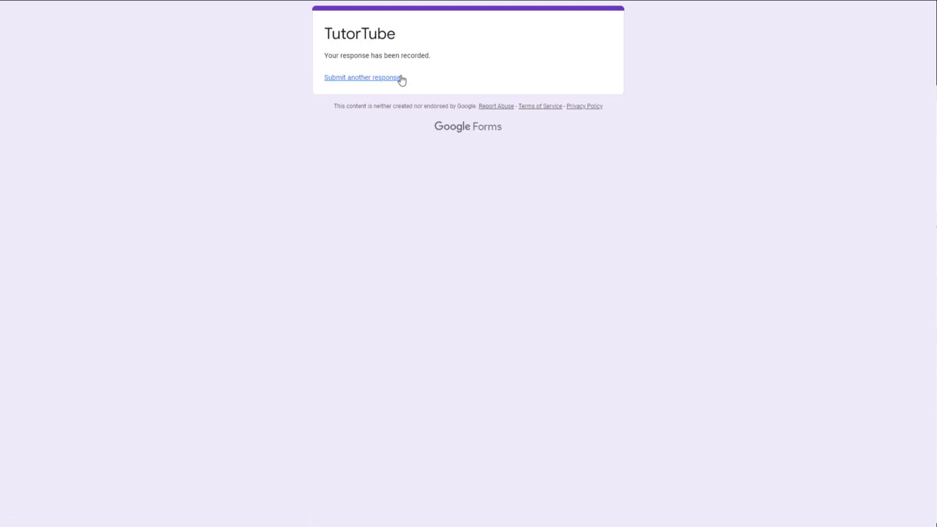
left_click(392, 85)
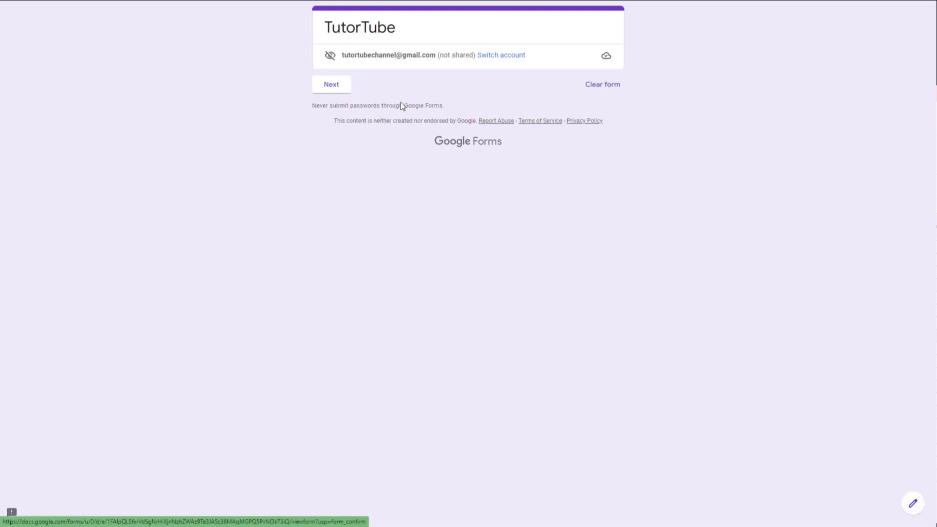
Step: Answer Personal Information with name 'TutorTube', gender Male and a sample address
left_click(344, 93)
left_click(359, 145)
type("TutorTube")
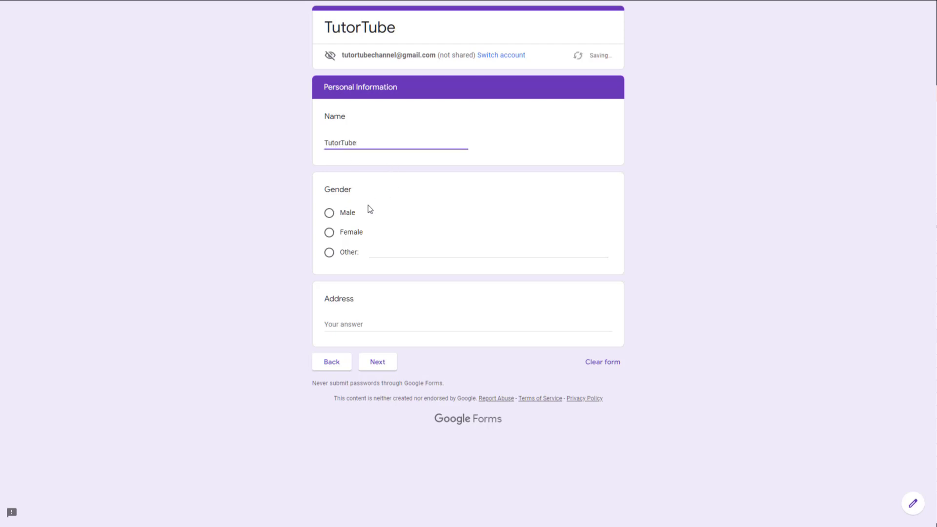
left_click(351, 215)
left_click(349, 335)
type("ddgdfgd")
left_click(378, 383)
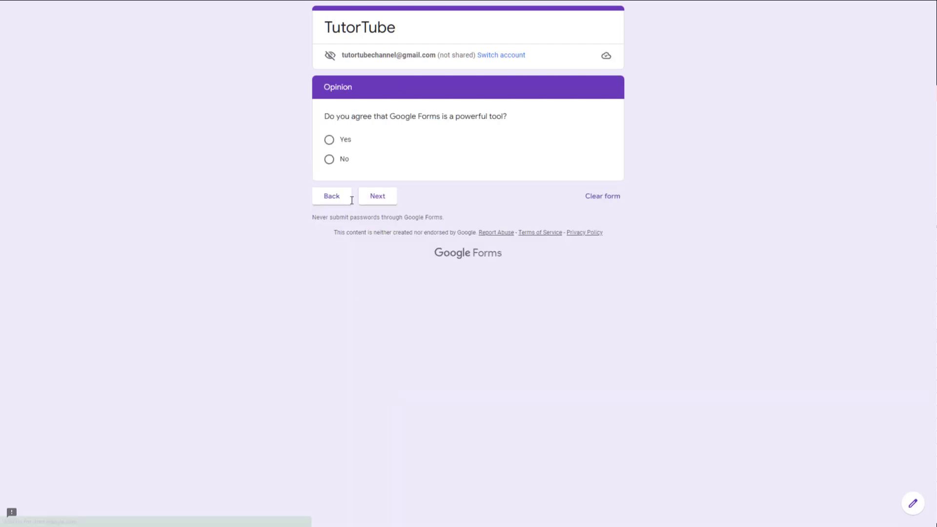
Step: Answer Yes to the Opinion question, enter a phone number and e-mail, submit, and exit full screen
left_click(345, 139)
left_click(380, 215)
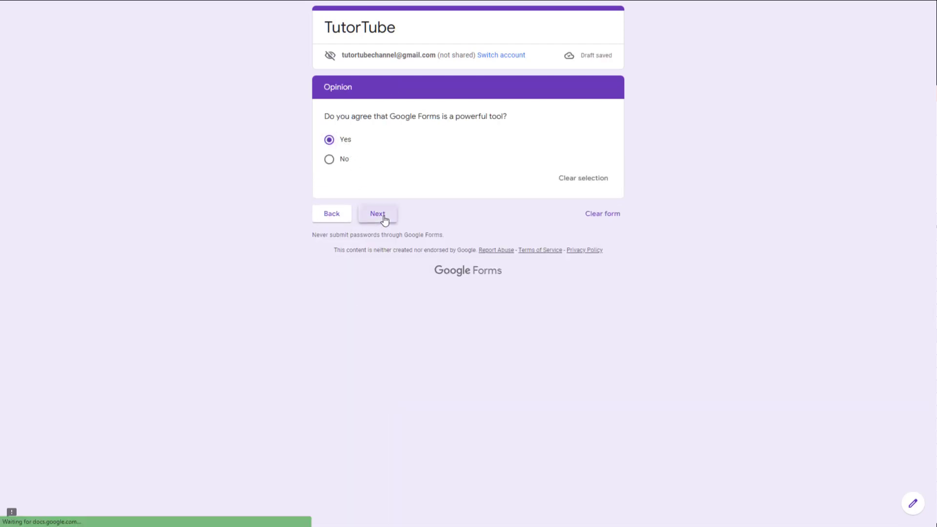
left_click(380, 142)
type("34543543534")
left_click(385, 220)
type("dfgdfgdf@dfg.dfg.")
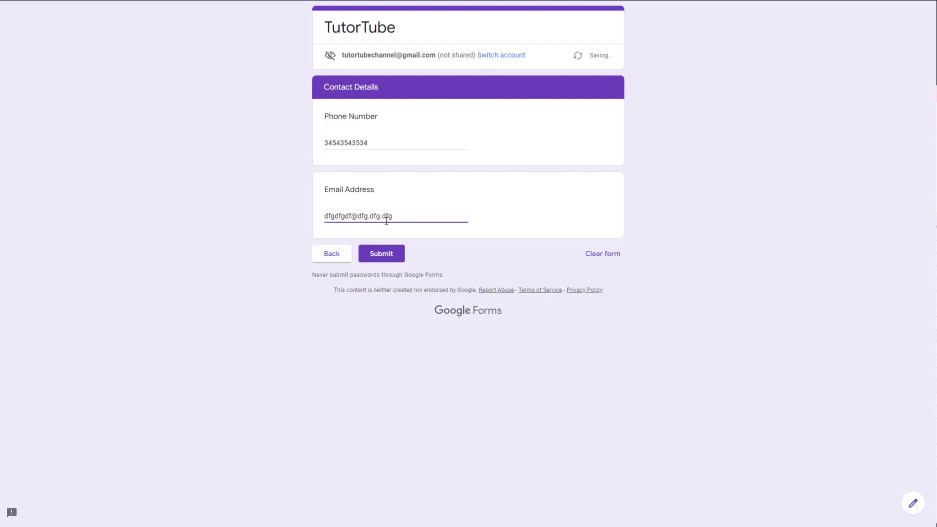
left_click(387, 255)
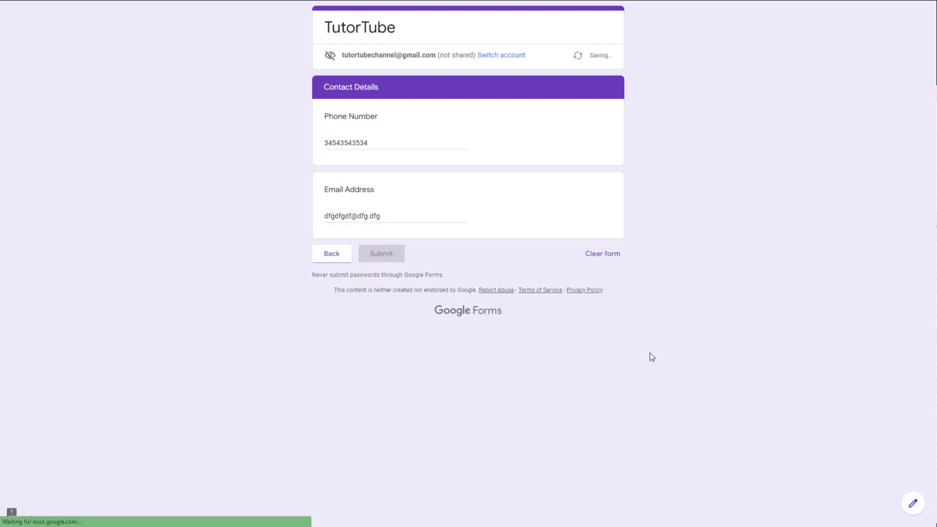
mouse_move(514, 2)
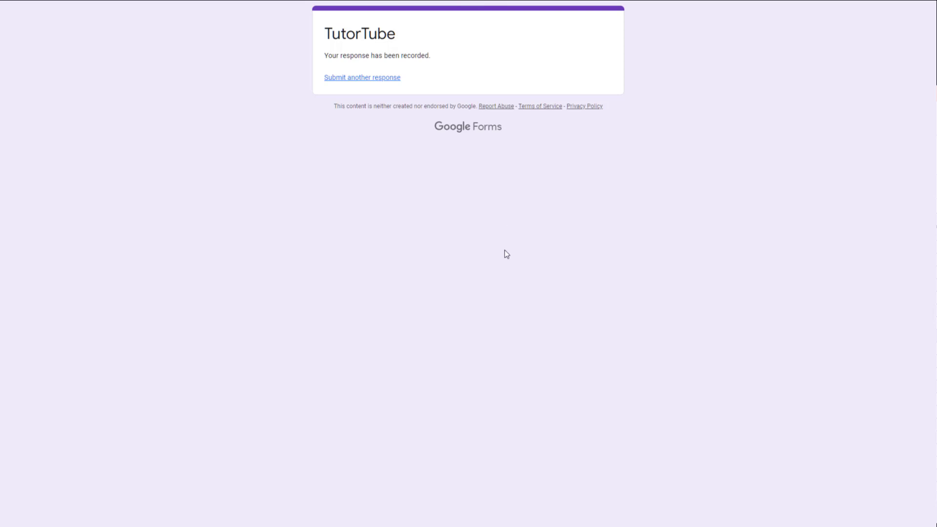
left_click(468, 33)
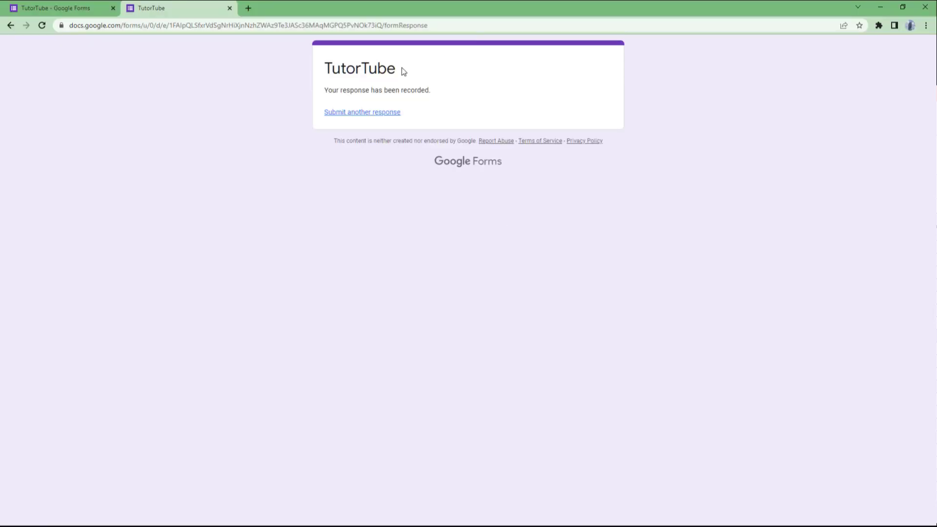
Step: Switch back to the 'TutorTube - Google Forms' editor tab and scroll through the form
left_click(34, 7)
scroll(312, 276, "up", 3)
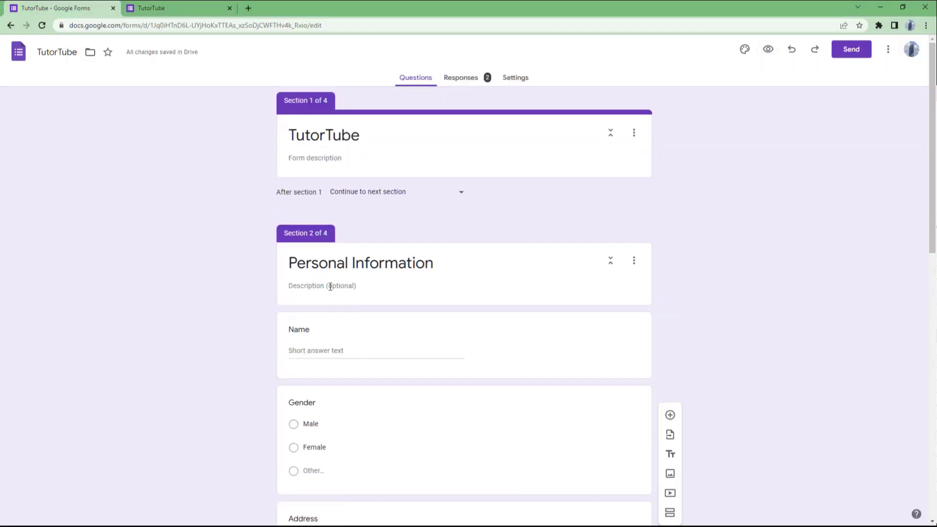
scroll(677, 274, "down", 12)
scroll(678, 274, "up", 11)
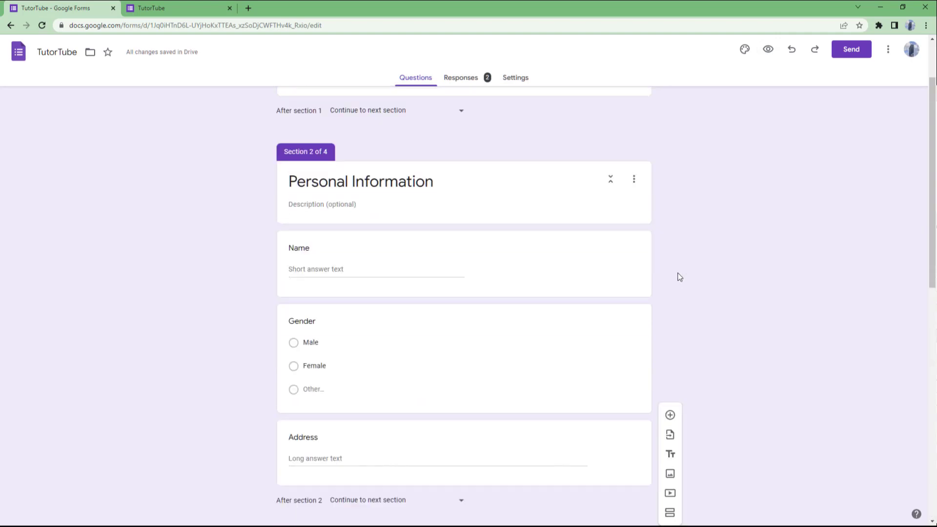